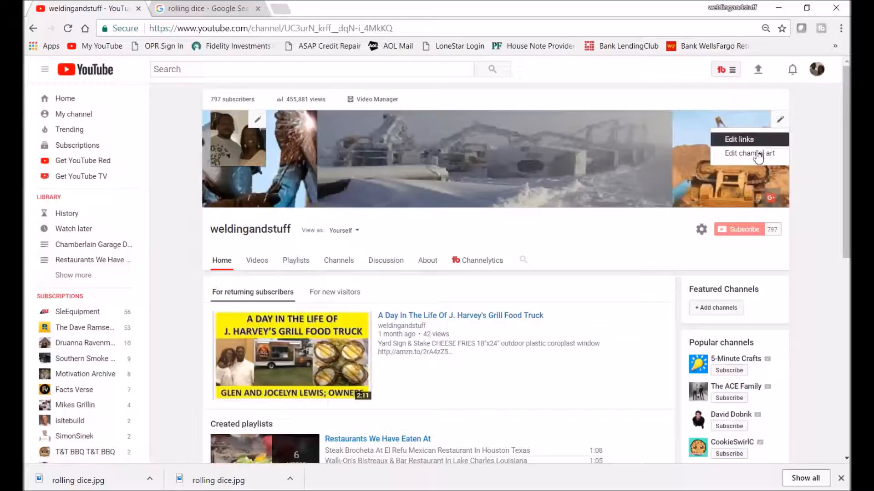
Step: Try to upload blue-background-picture-5.jpeg from the My Channel Banner folder as the channel art
click(732, 155)
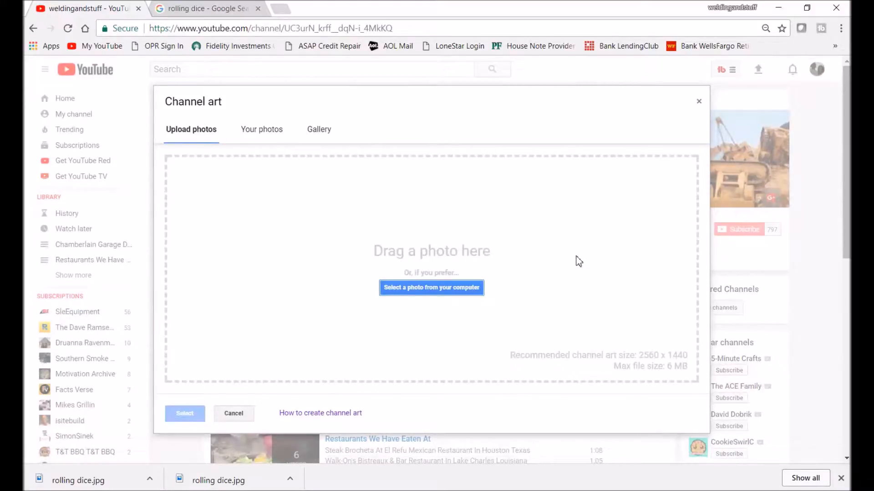
click(428, 289)
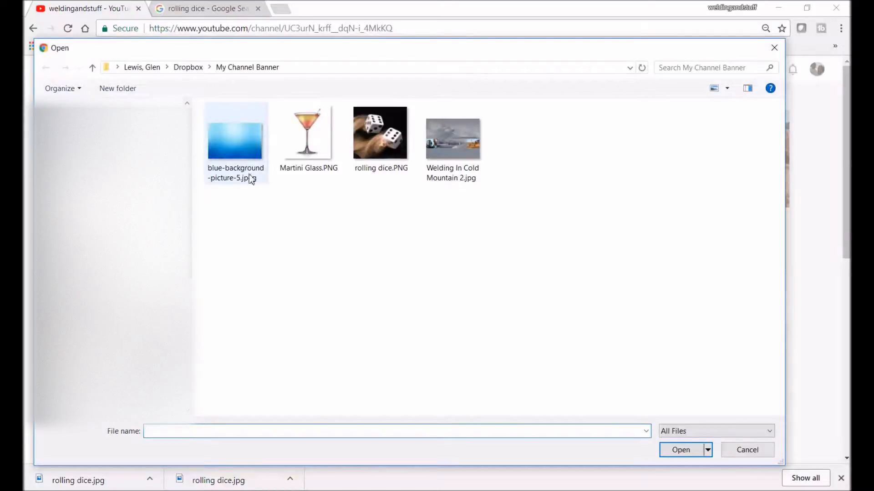
double_click(241, 155)
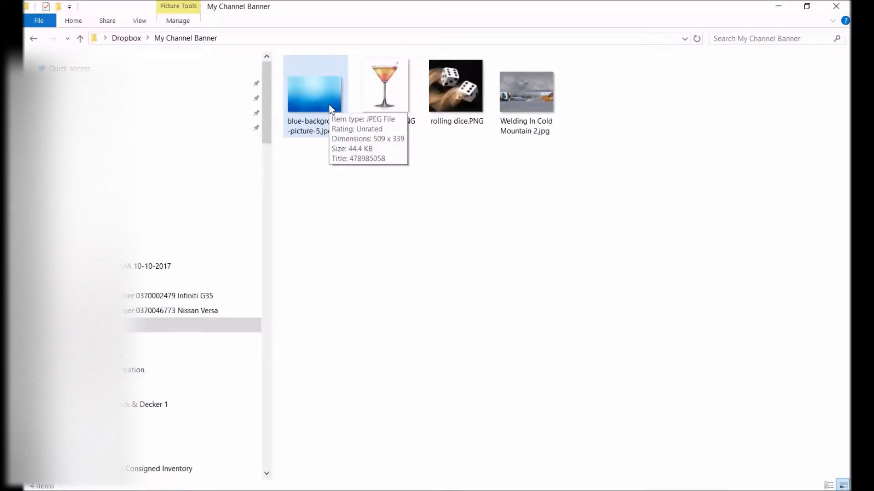
Step: Open blue-background-picture-5.jpeg in Paint and resize it to 2560 pixels wide, maintaining the aspect ratio
right_click(331, 109)
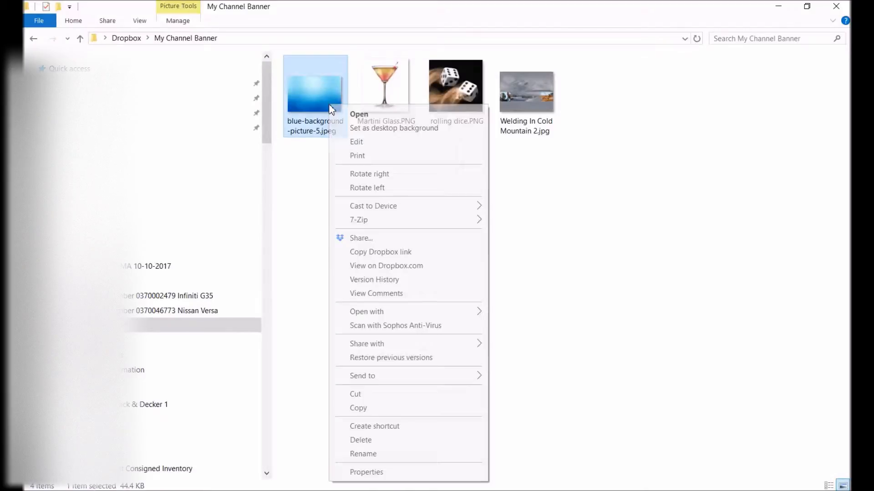
click(359, 143)
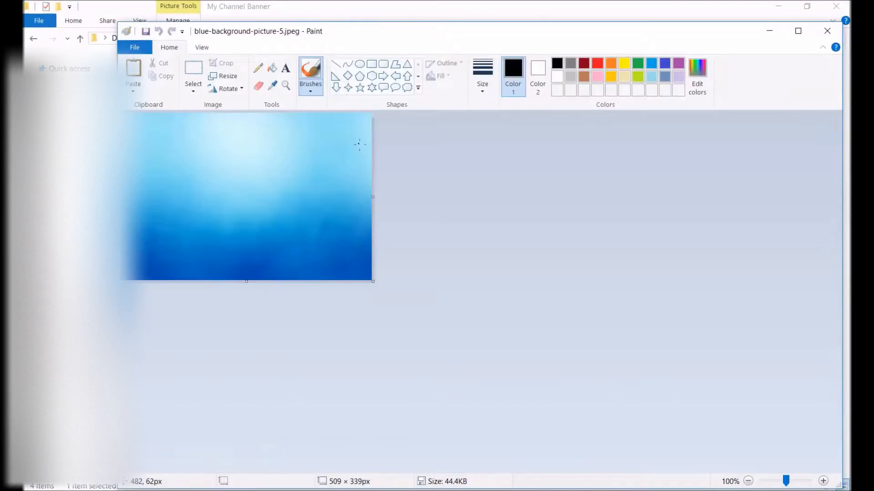
click(232, 77)
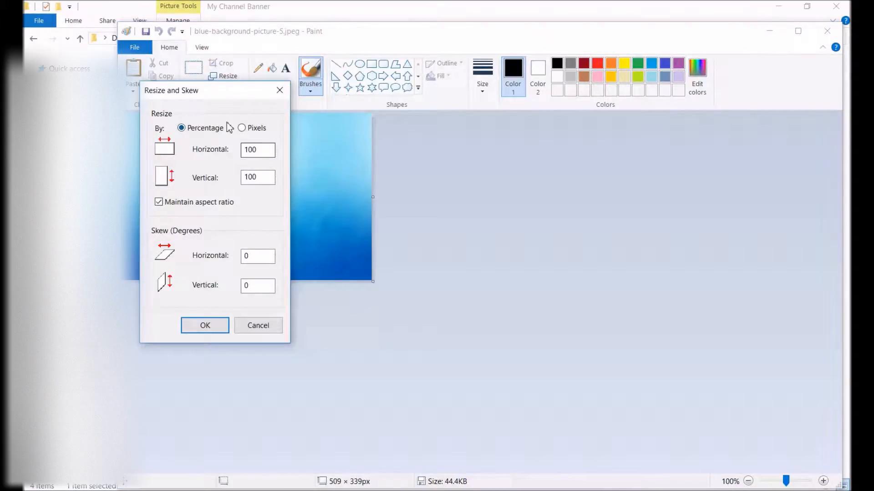
click(242, 128)
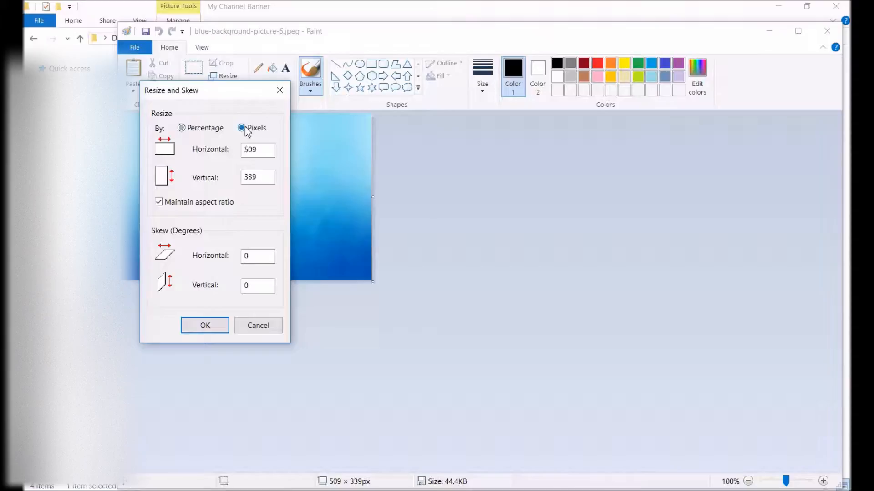
drag(267, 150, 232, 150)
text(256)
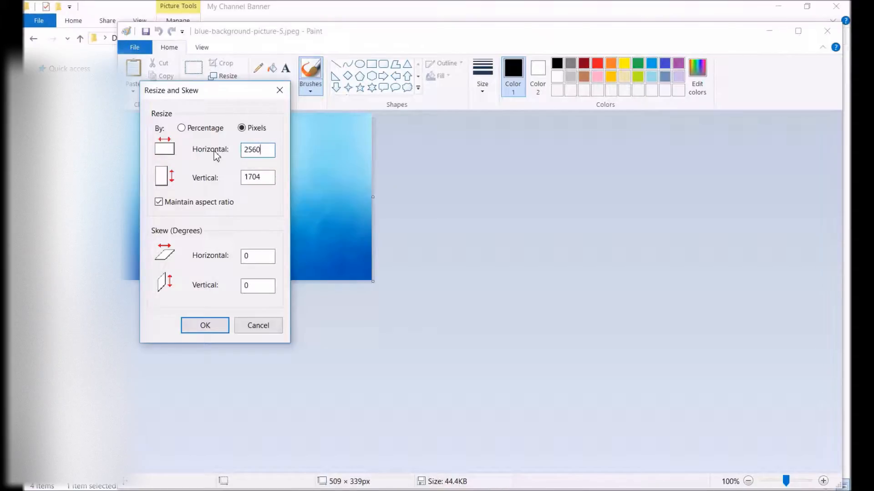
click(214, 326)
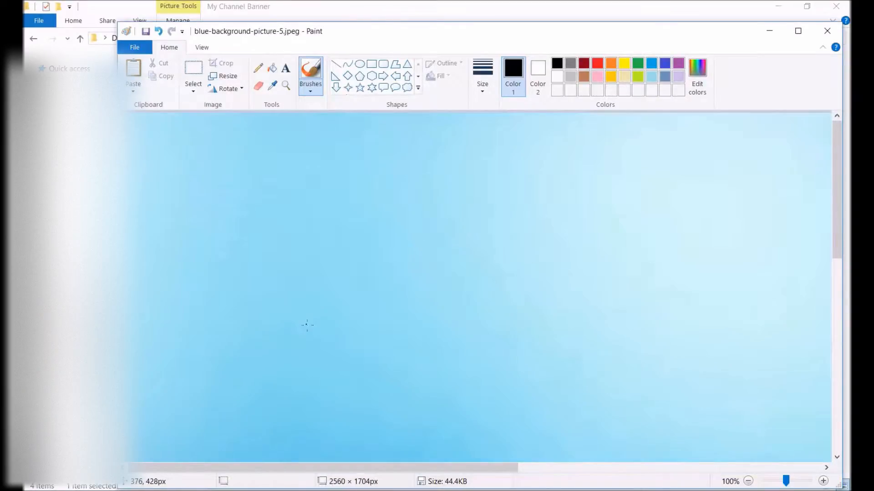
Step: Save the resized picture as the JPEG blue-background-picture-5 Larger.jpg in My Channel Banner and close Paint
scroll(307, 325, down, 2)
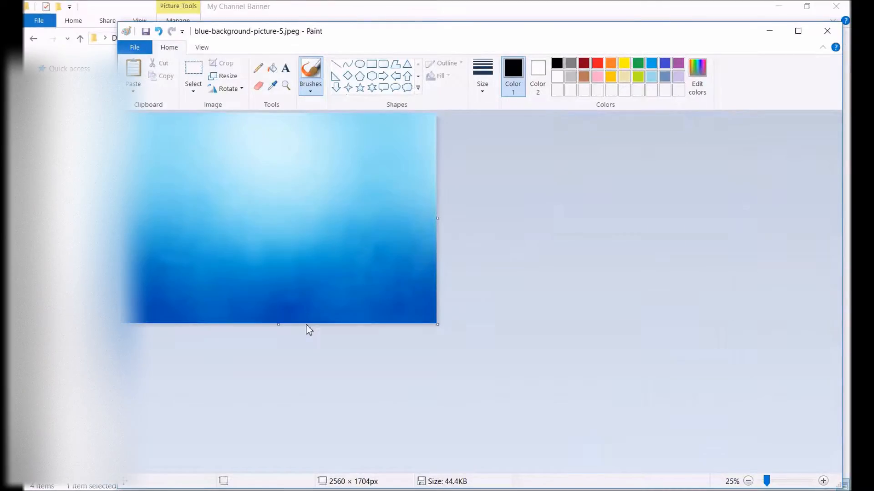
click(136, 49)
click(160, 154)
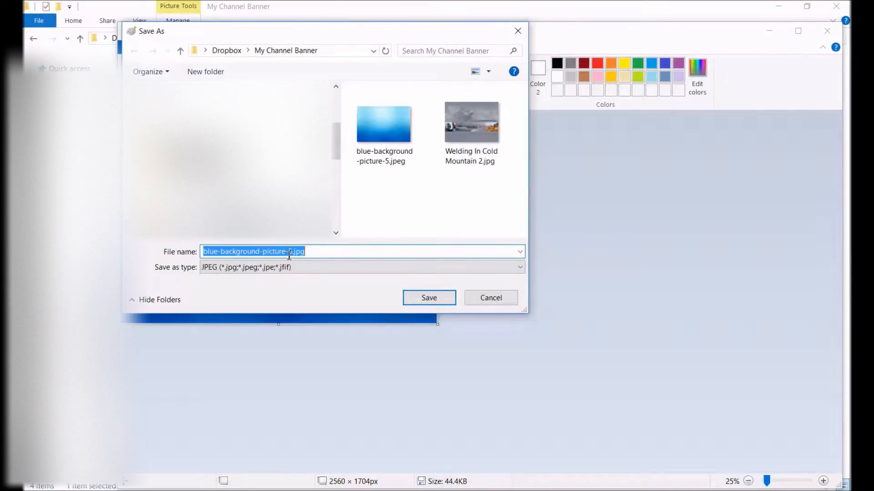
click(292, 253)
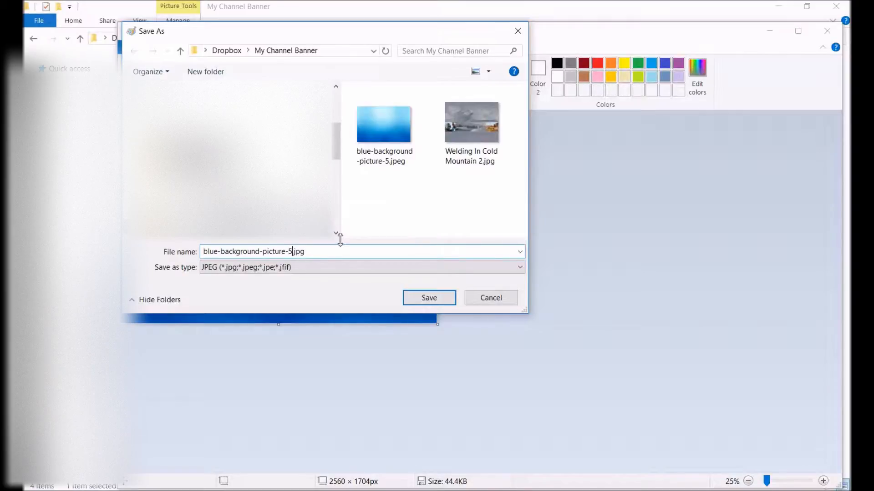
text(Larger)
click(435, 300)
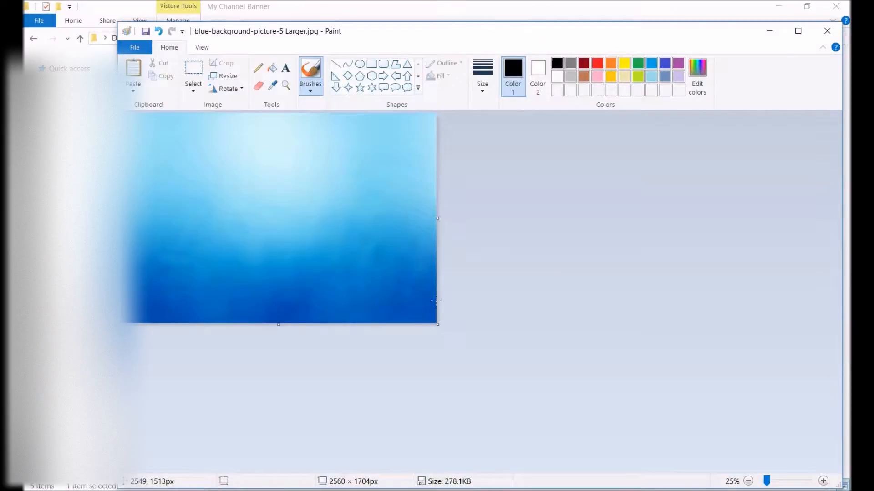
click(826, 30)
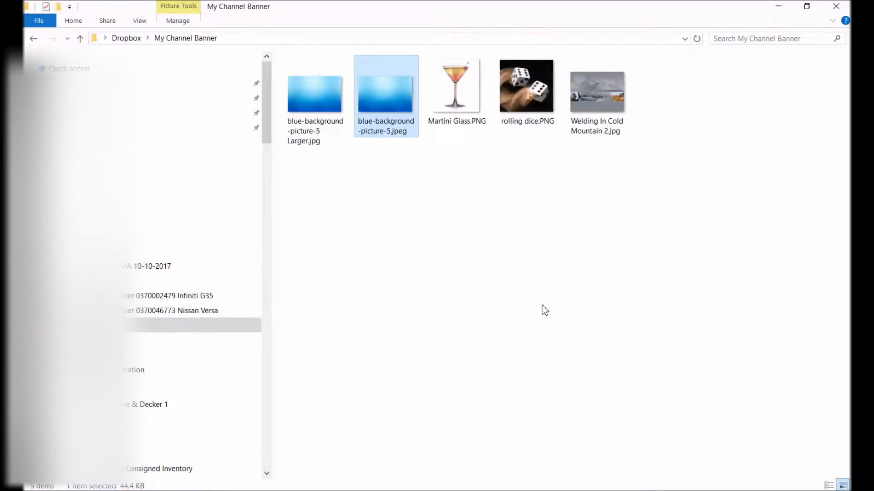
Step: Preview blue-background-picture-5 Larger.jpg as YouTube channel art, including its crop region, without applying it
click(778, 7)
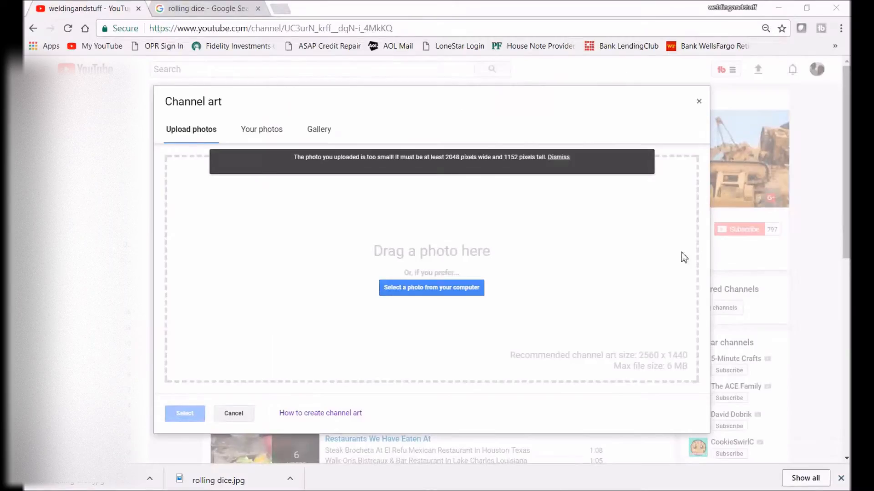
click(429, 289)
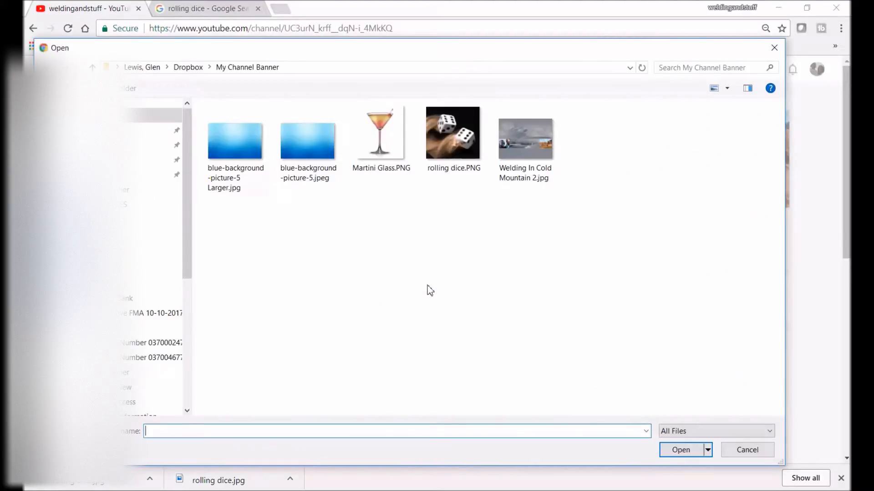
click(235, 180)
double_click(238, 181)
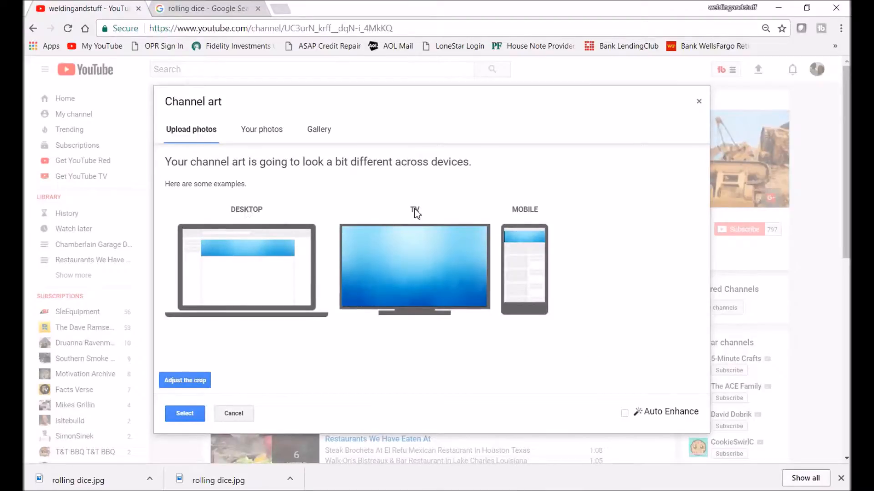
click(182, 383)
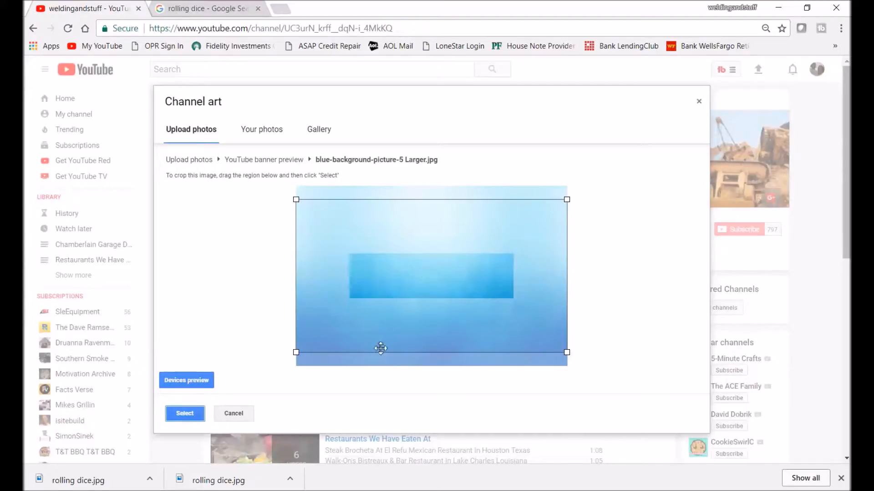
click(234, 414)
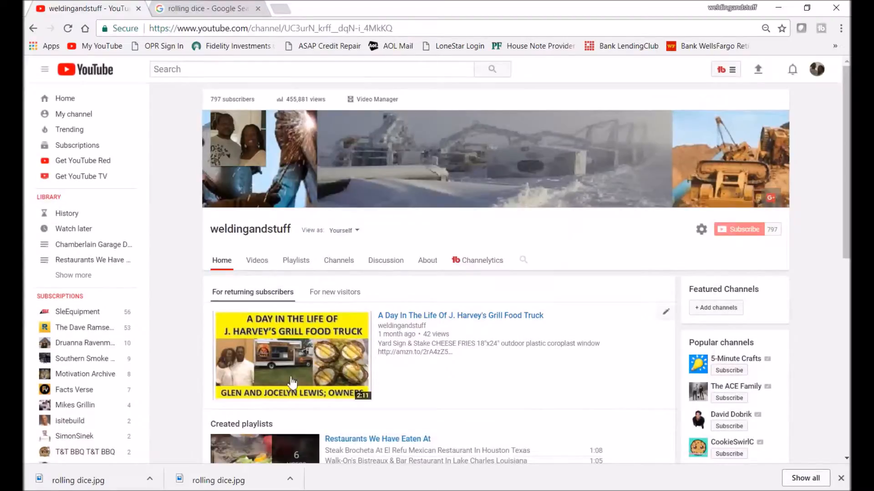
Step: Switch to the My Channel Banner folder and open blue-background-picture-5 Larger.jpg for editing in Paint
click(776, 7)
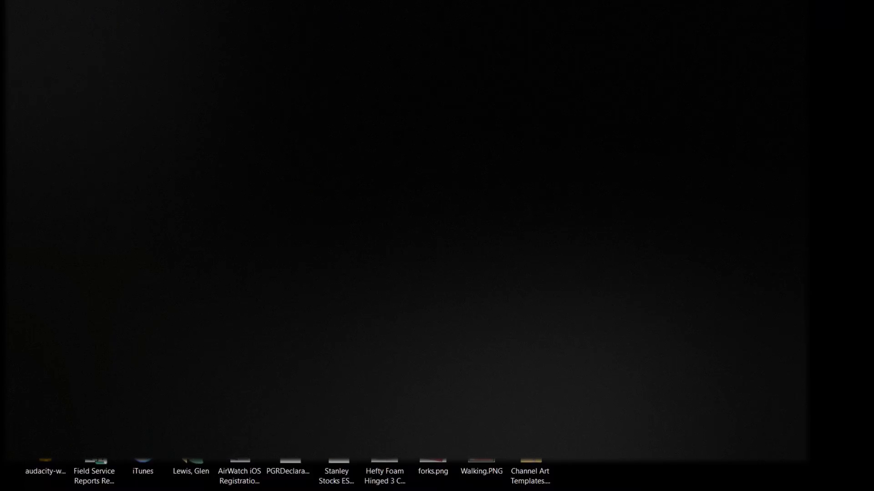
key(alt+Tab)
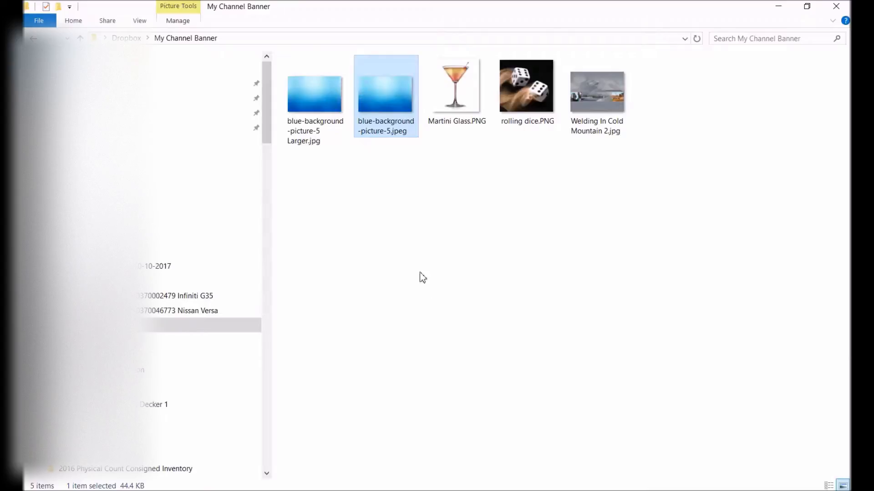
click(327, 112)
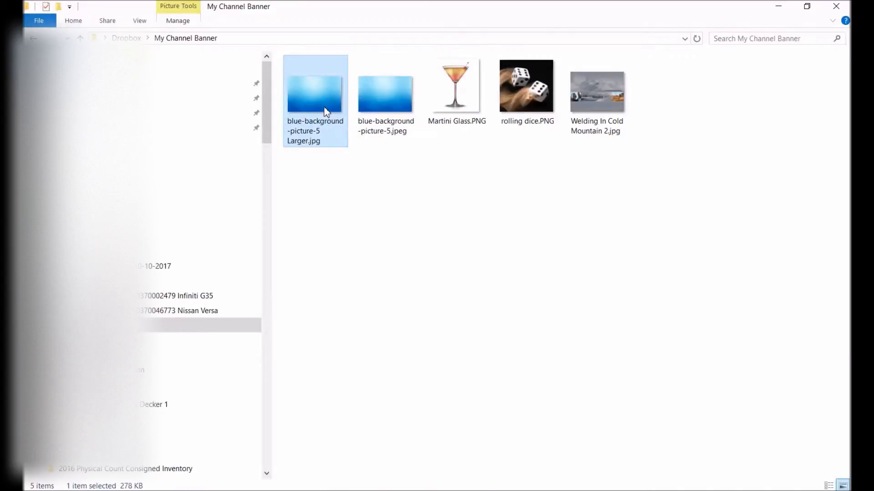
right_click(326, 111)
click(352, 153)
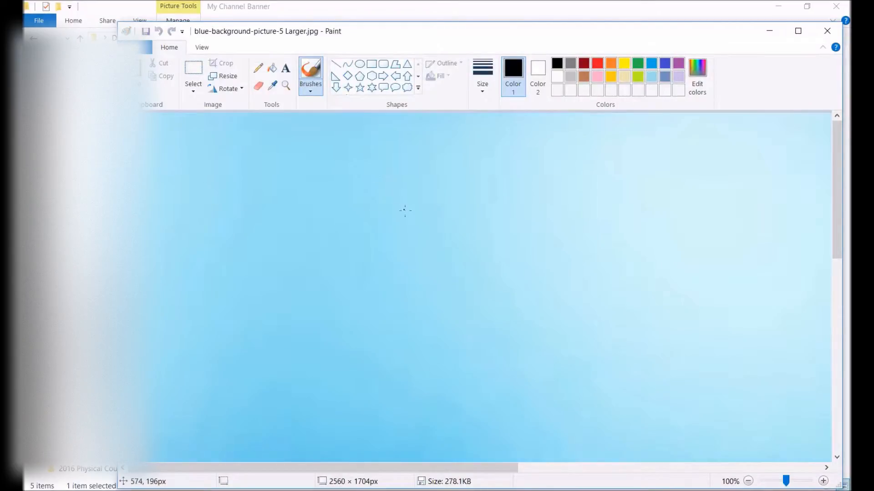
Step: Paste rolling dice.PNG onto the blue background and place it just left of the picture's centre
scroll(405, 211, down, 1)
scroll(404, 211, down, 1)
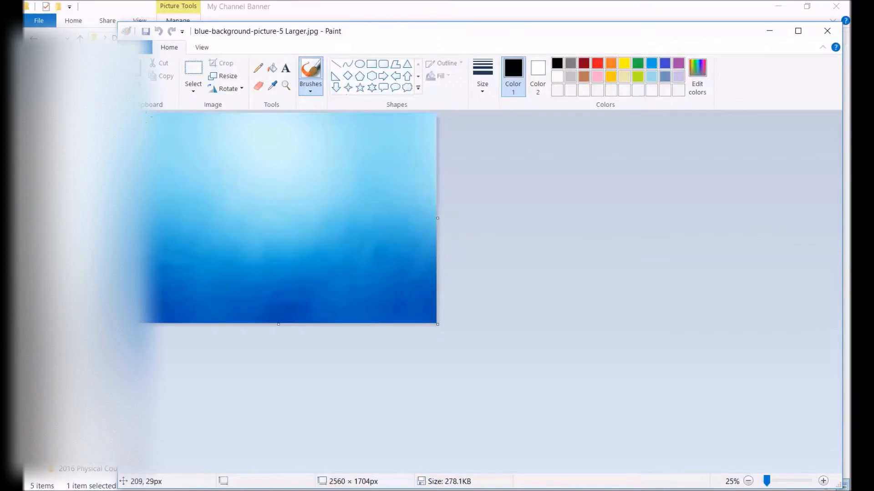
click(141, 97)
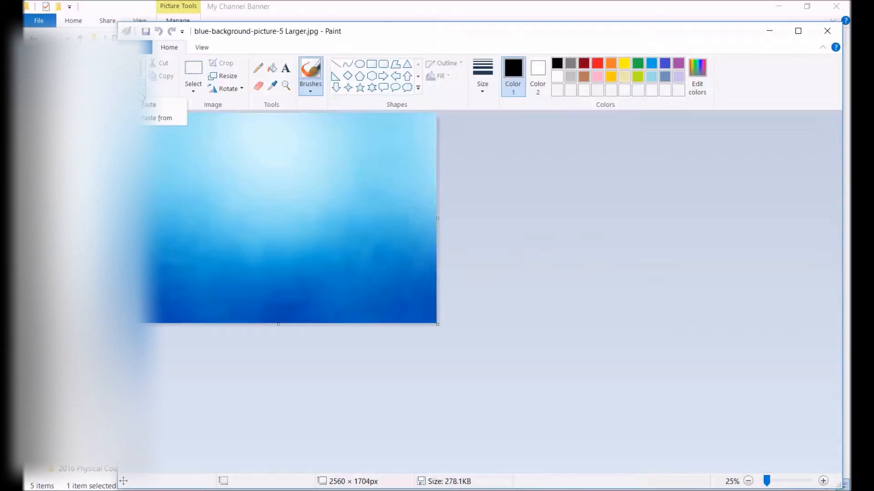
click(159, 119)
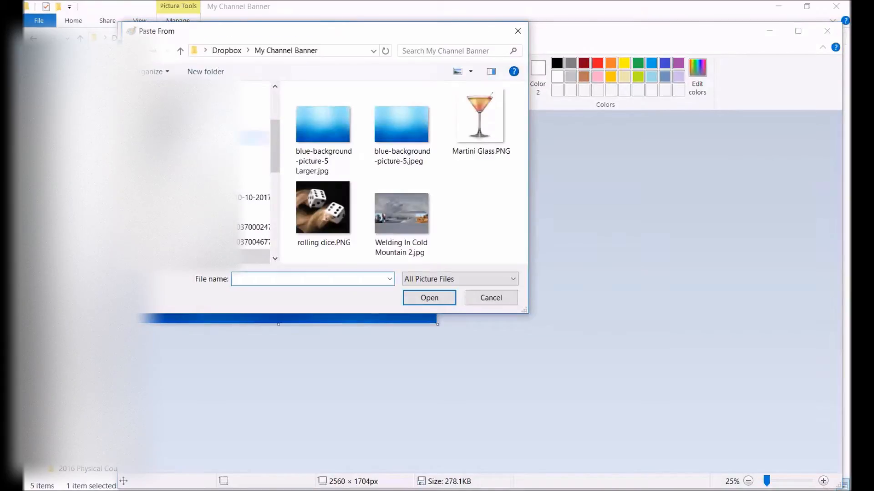
double_click(314, 209)
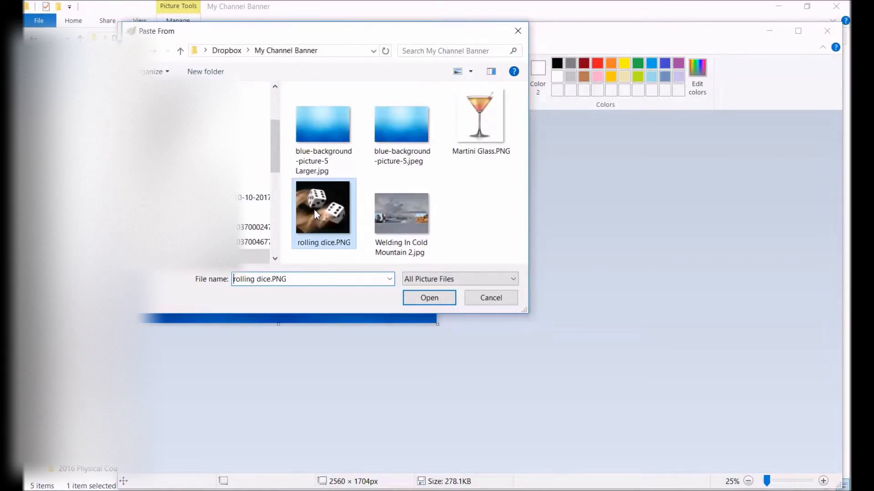
drag(141, 129, 235, 236)
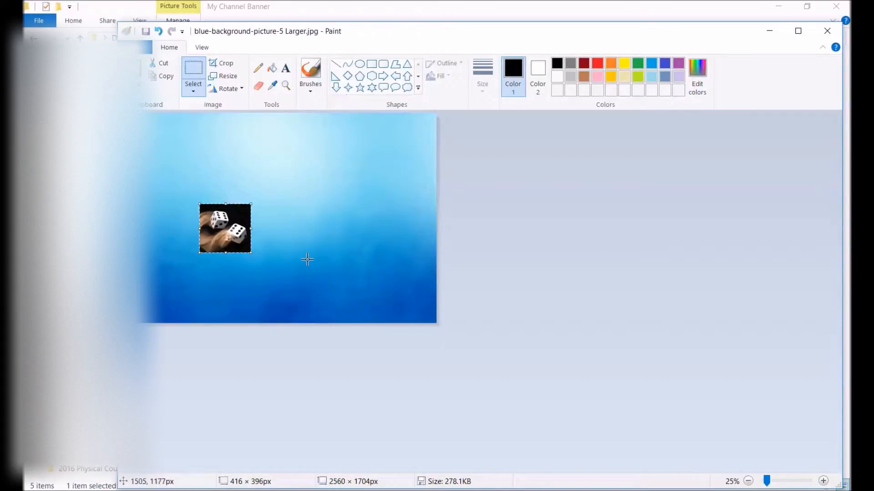
Step: Paste two more copies of the dice image and line them up side by side to the right of the first
key(ctrl+v)
drag(155, 139, 288, 231)
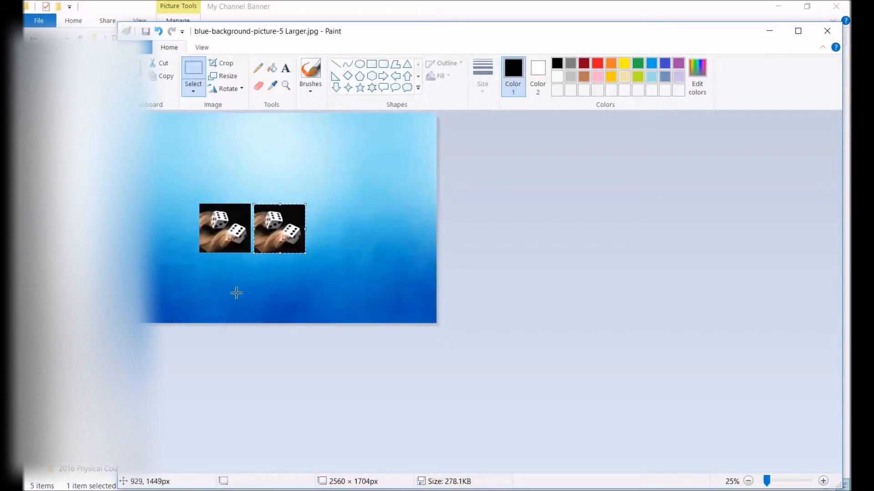
key(ctrl+v)
drag(154, 143, 335, 231)
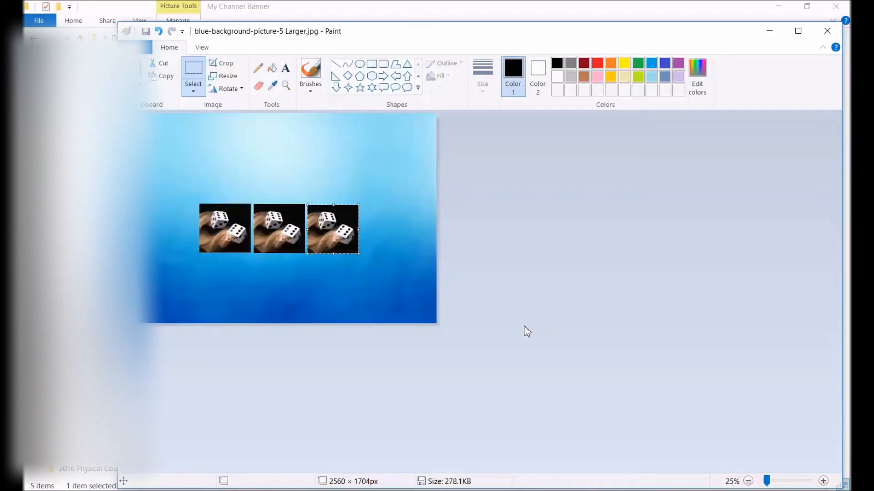
Step: Save the picture as a new JPEG named blue-background-picture-5 Larger with dice.jpg in My Channel Banner
click(145, 47)
mouse_move(159, 162)
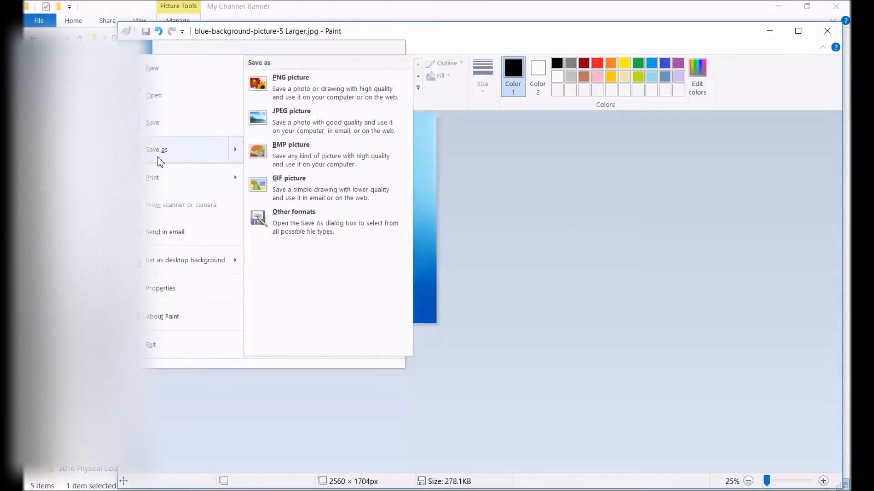
click(157, 157)
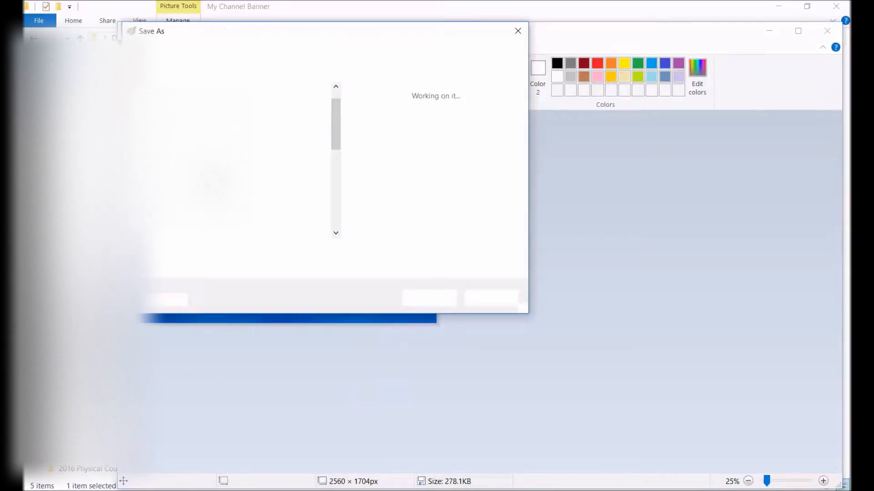
click(314, 253)
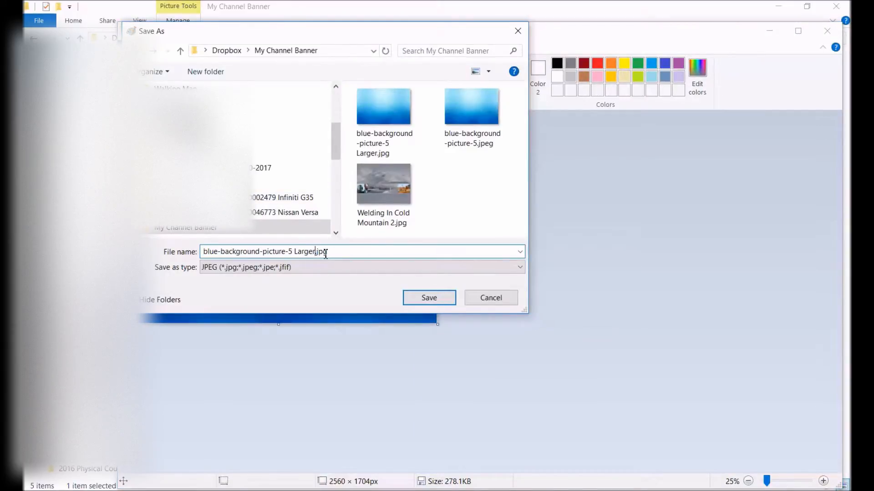
text(with dice)
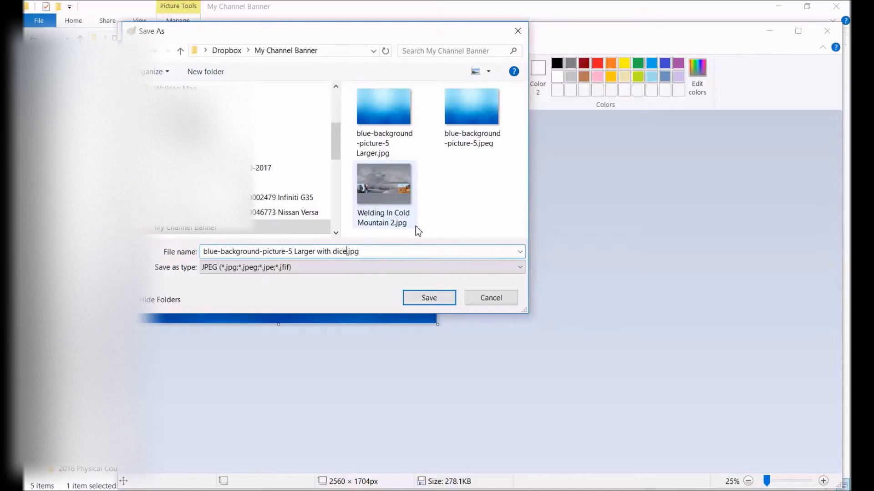
click(427, 298)
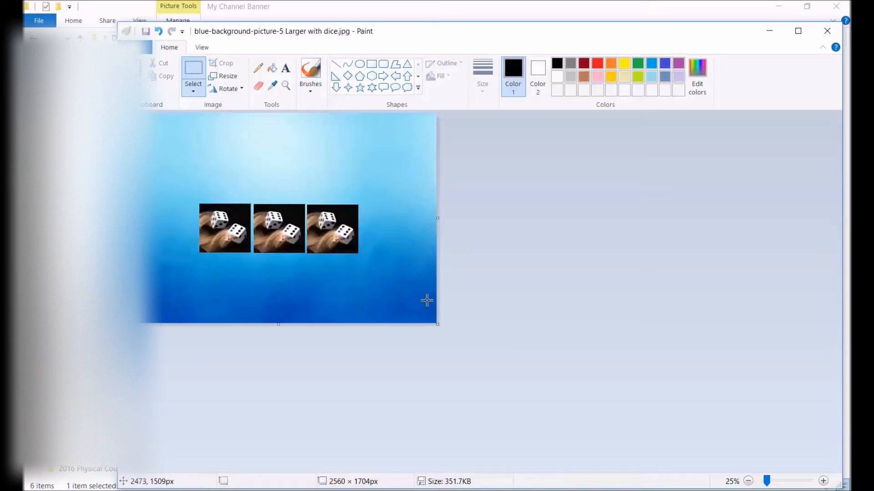
Step: Switch to the YouTube channel page in Chrome and upload blue-background-picture-5 Larger with dice.jpg from My Channel Banner as new channel art
click(769, 31)
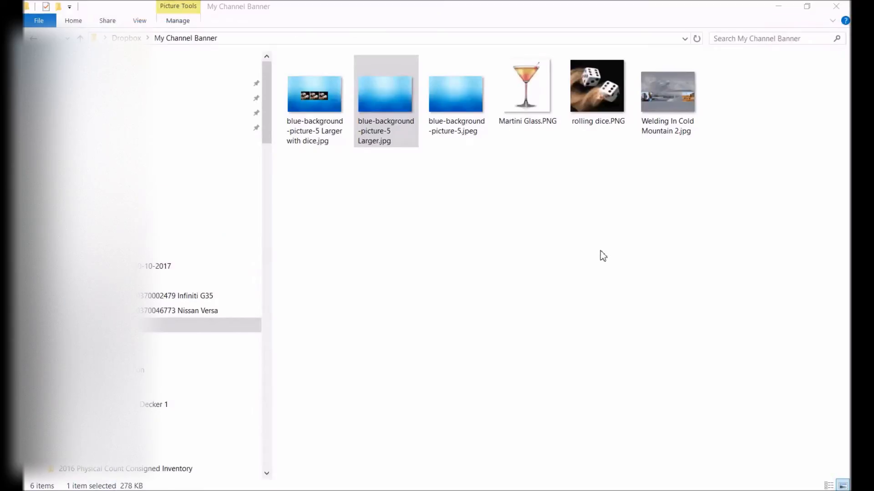
key(alt+Tab)
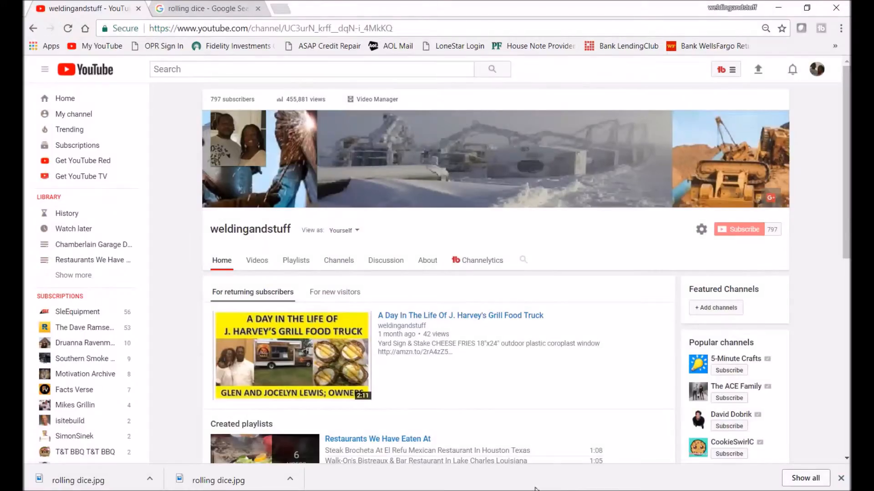
click(779, 122)
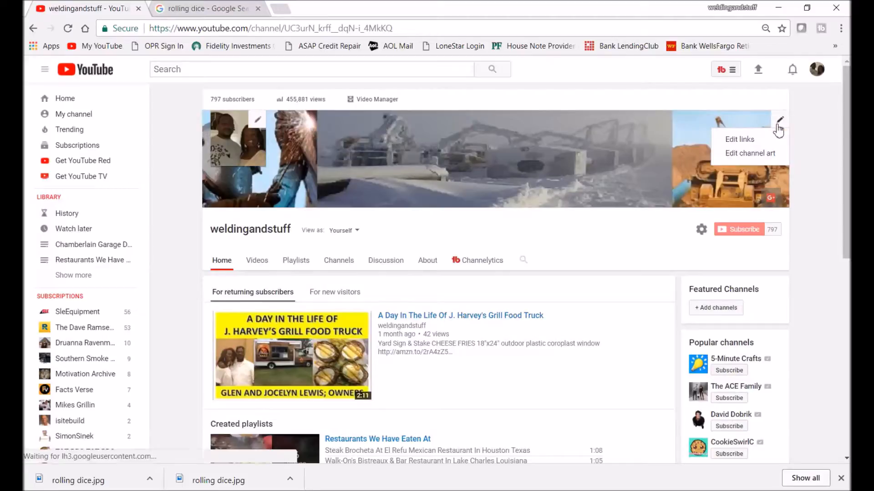
click(746, 155)
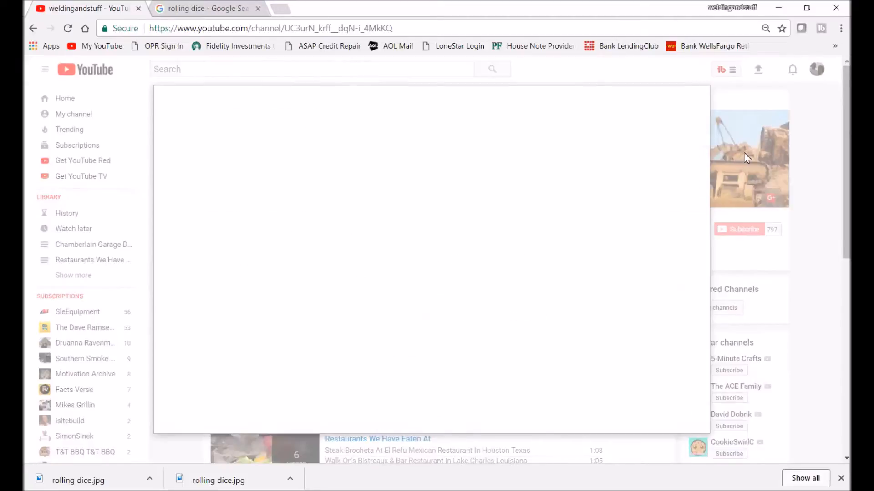
click(435, 291)
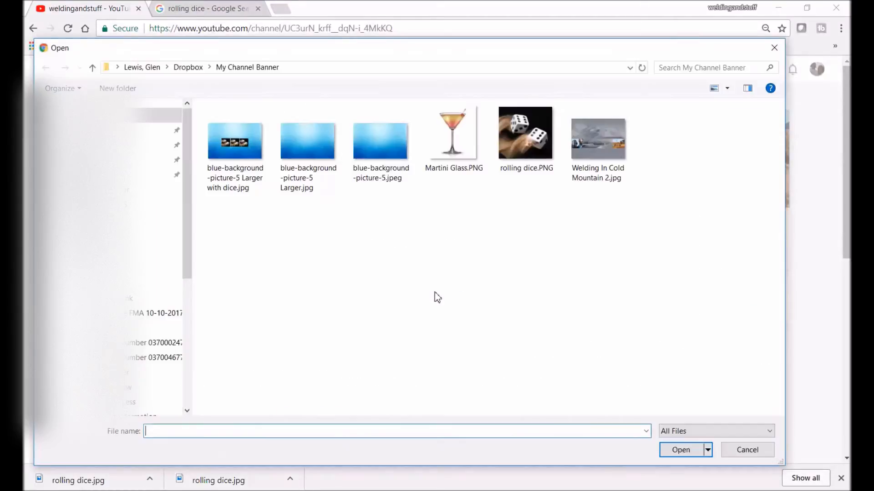
double_click(235, 159)
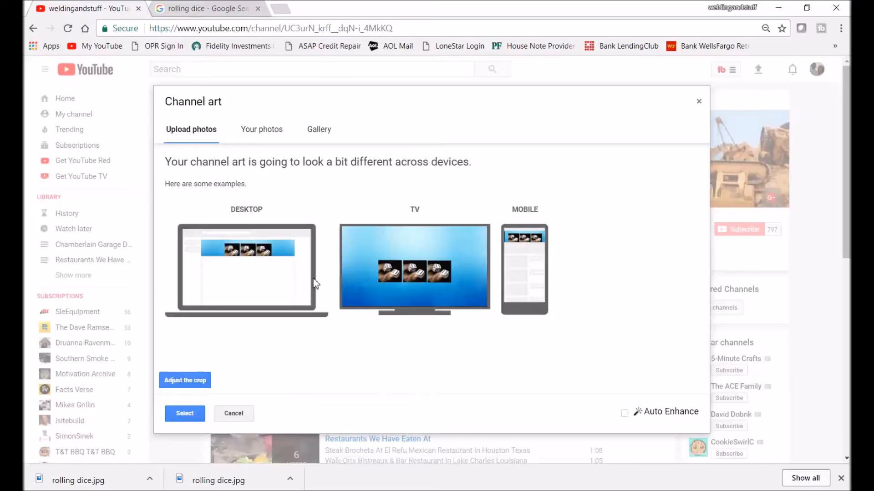
Step: Adjust the channel art crop by shrinking the crop region and moving it so its central strip closely surrounds the three dice images
click(189, 382)
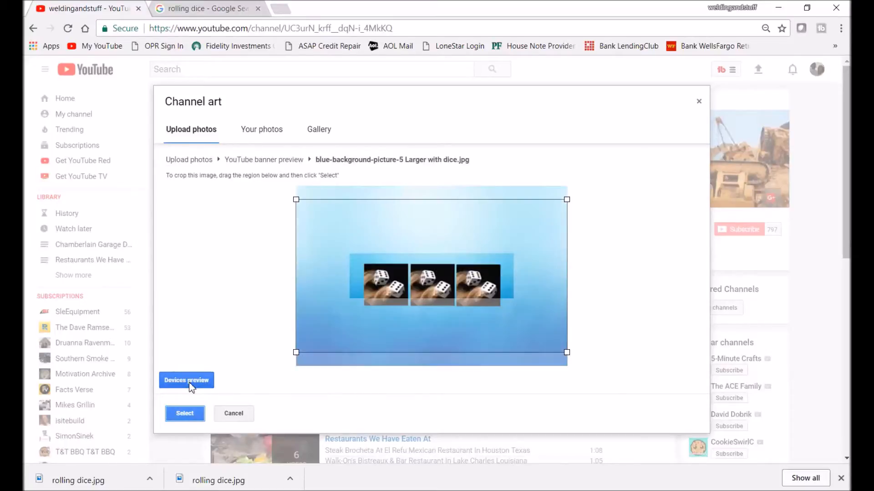
drag(418, 316, 418, 323)
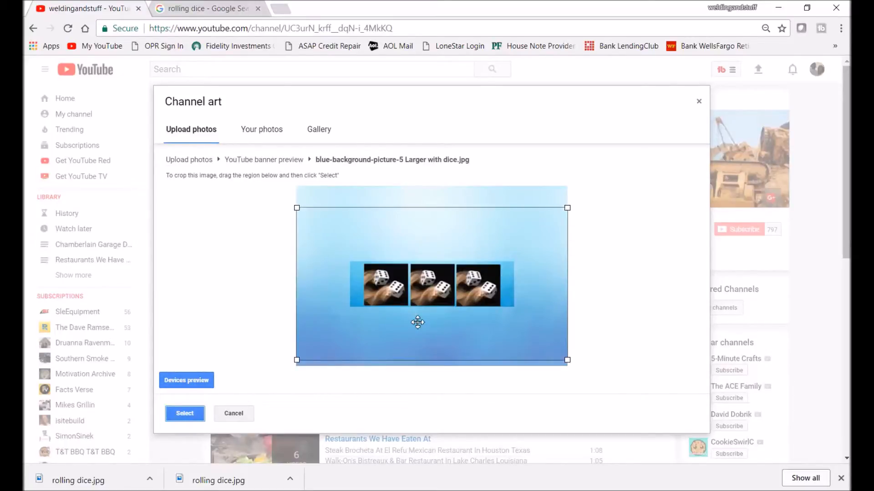
drag(296, 361, 308, 354)
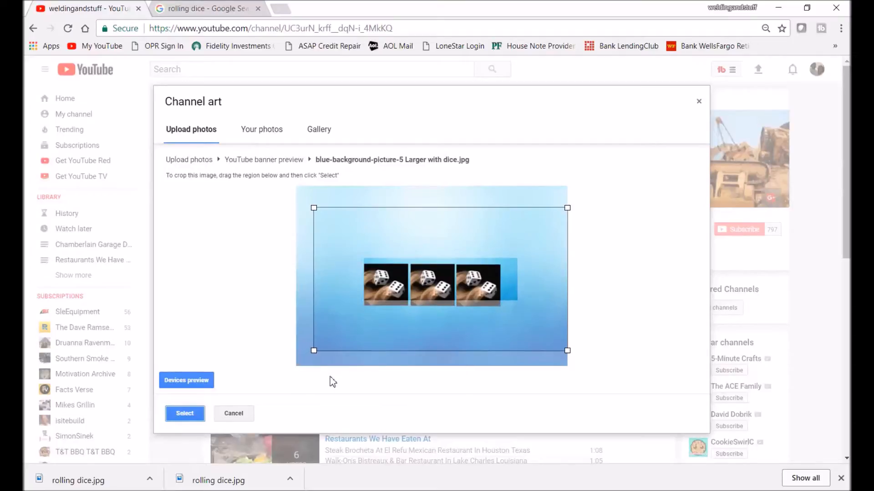
drag(433, 320, 435, 323)
drag(570, 349, 530, 359)
drag(471, 314, 473, 323)
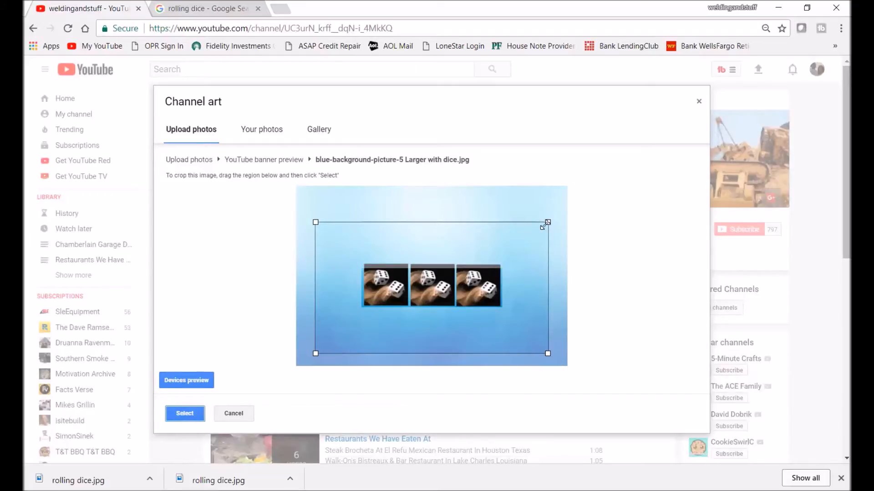
Step: Fine-tune the crop region's size and position until its central strip matches the width of the dice row and is centred on it
drag(543, 226, 548, 221)
drag(472, 320, 466, 322)
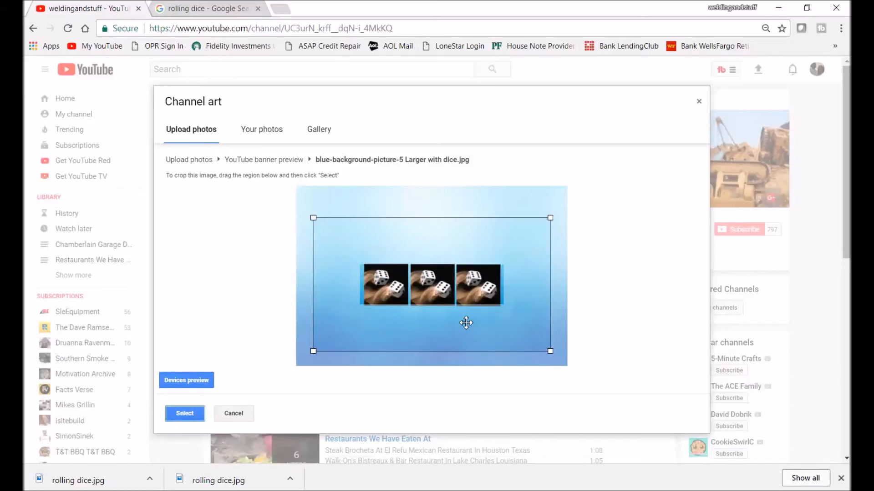
drag(466, 323, 466, 324)
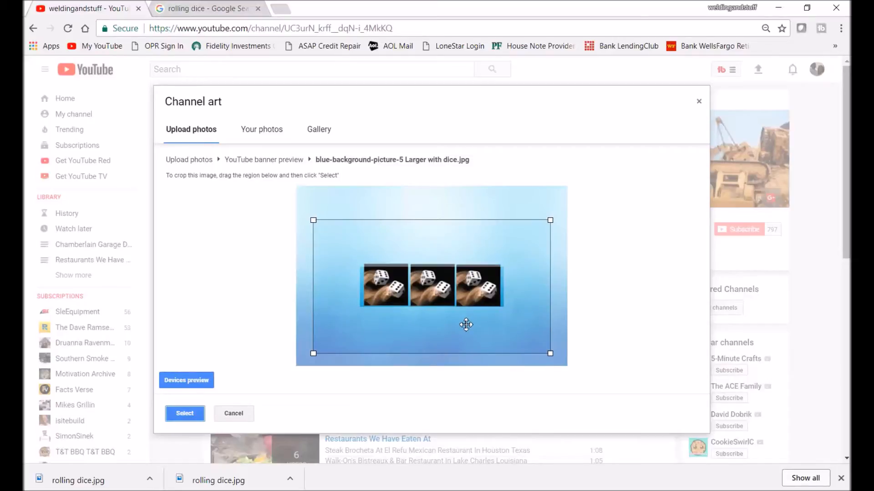
drag(550, 220, 547, 225)
drag(427, 325, 432, 321)
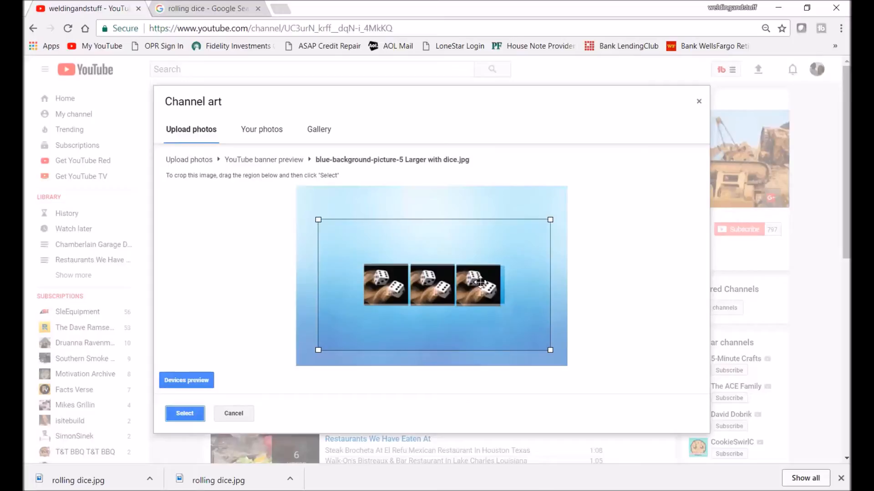
drag(550, 220, 546, 223)
mouse_move(459, 334)
mouse_down()
mouse_move(459, 319)
mouse_move(460, 333)
mouse_up()
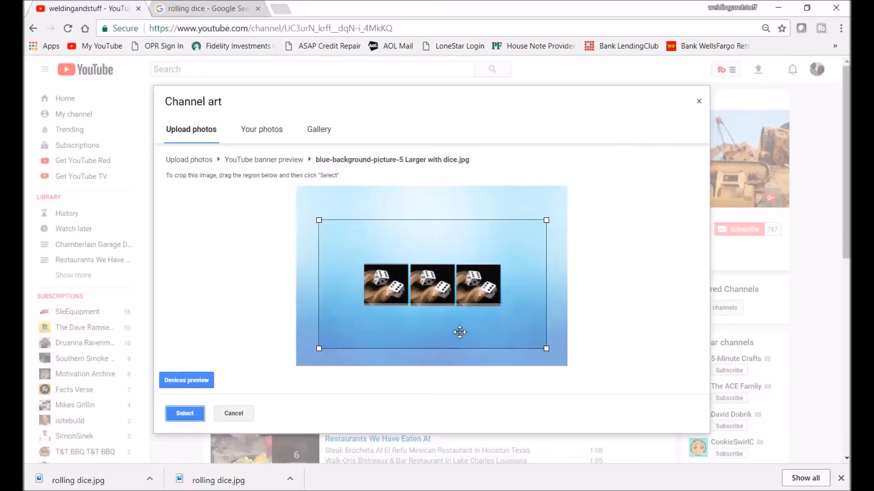
Step: Apply the cropped picture as channel art from the devices preview and view the channel as a returning subscriber
click(185, 381)
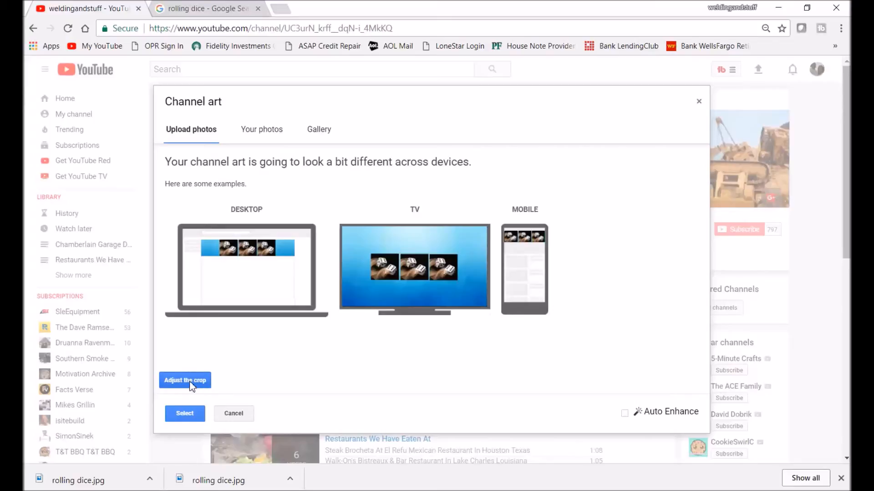
click(183, 414)
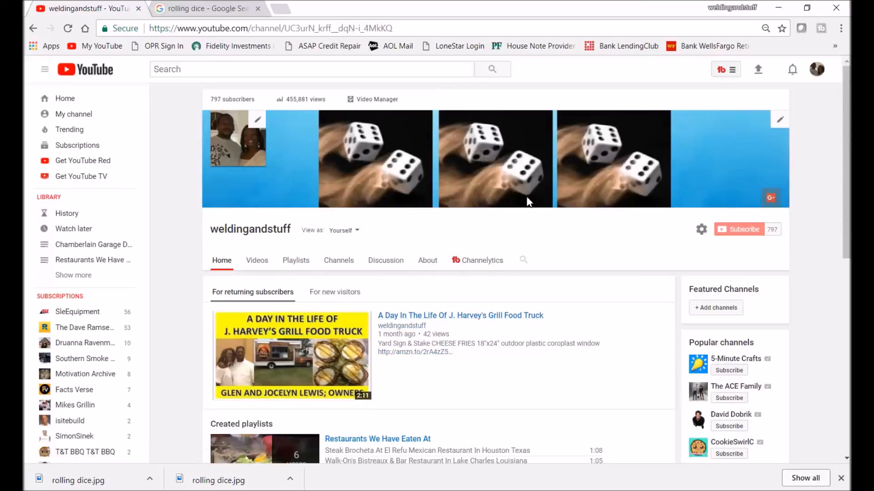
click(357, 231)
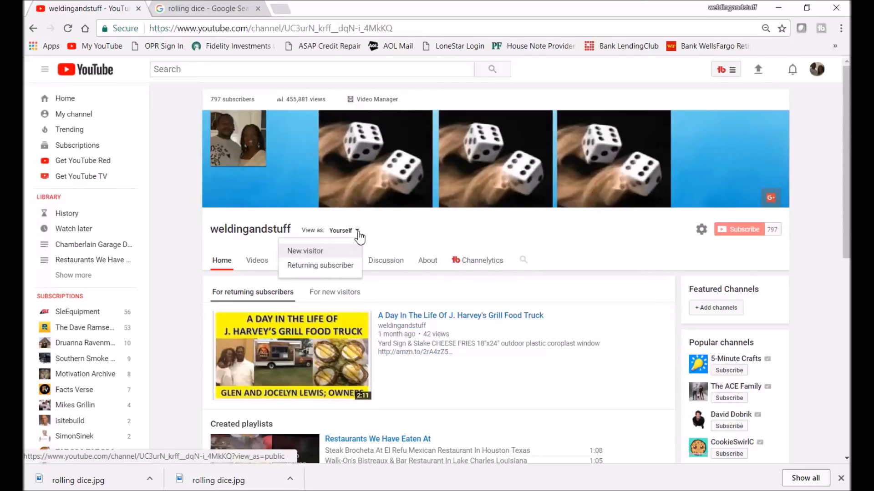
click(321, 266)
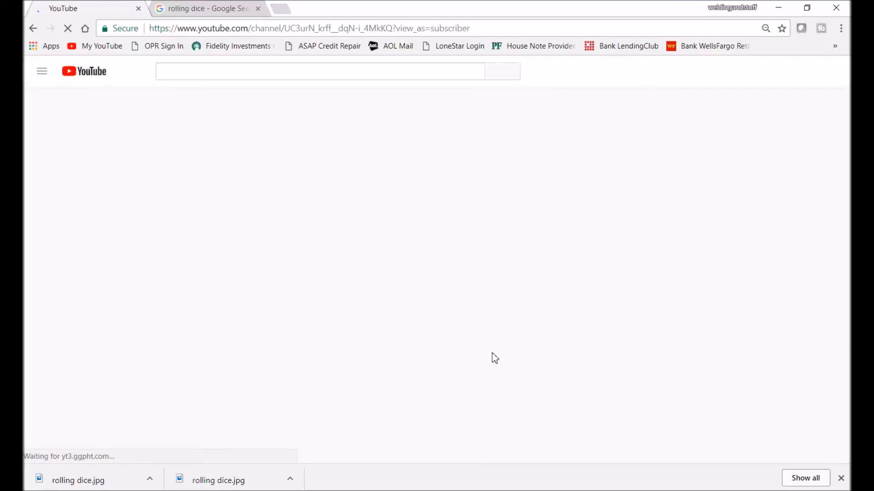